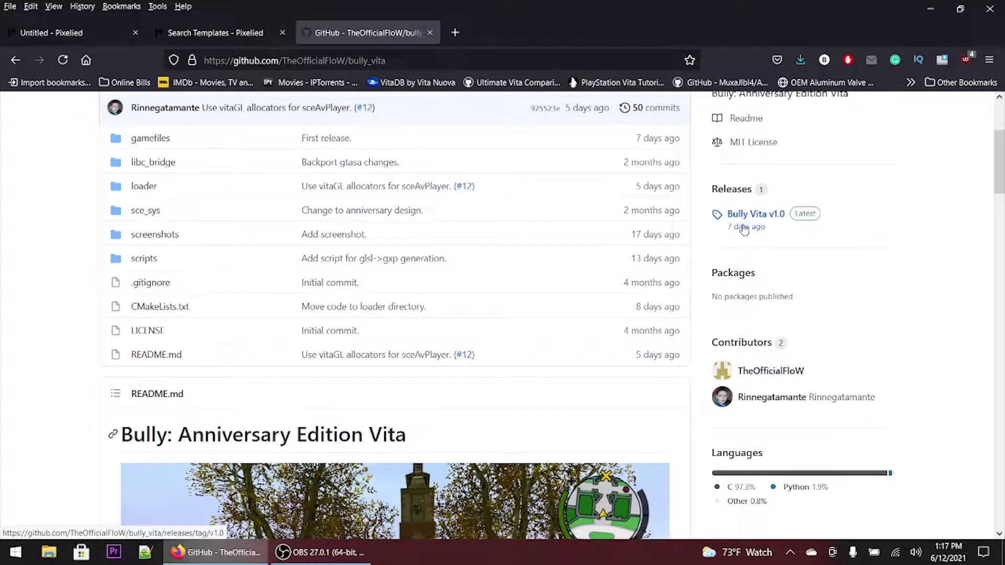
Step: Read the bully_vita README, covering the end-user setup instructions, the notice and the developer build instructions
scroll(999, 178, down, 3)
scroll(395, 331, down, 9)
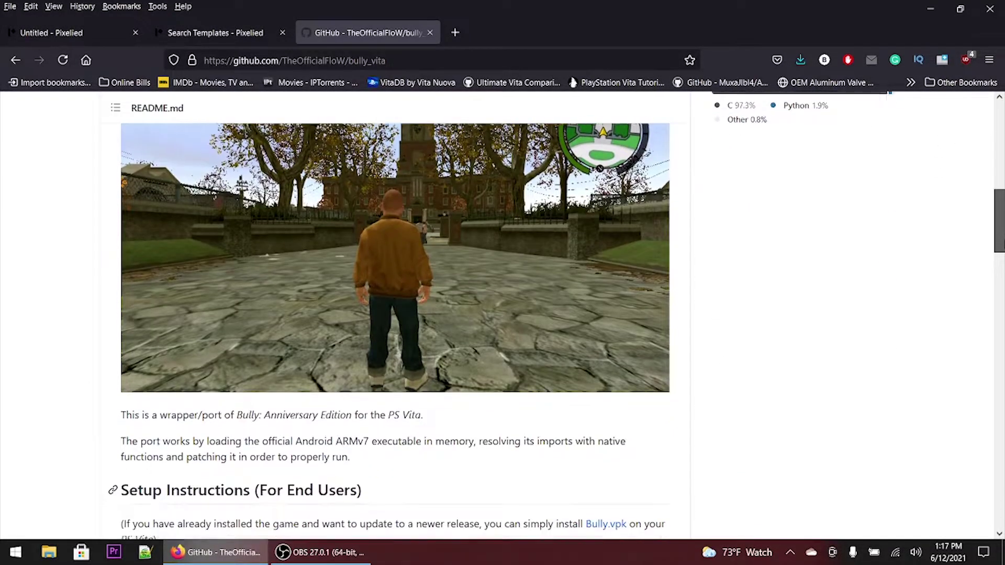
scroll(398, 329, down, 3)
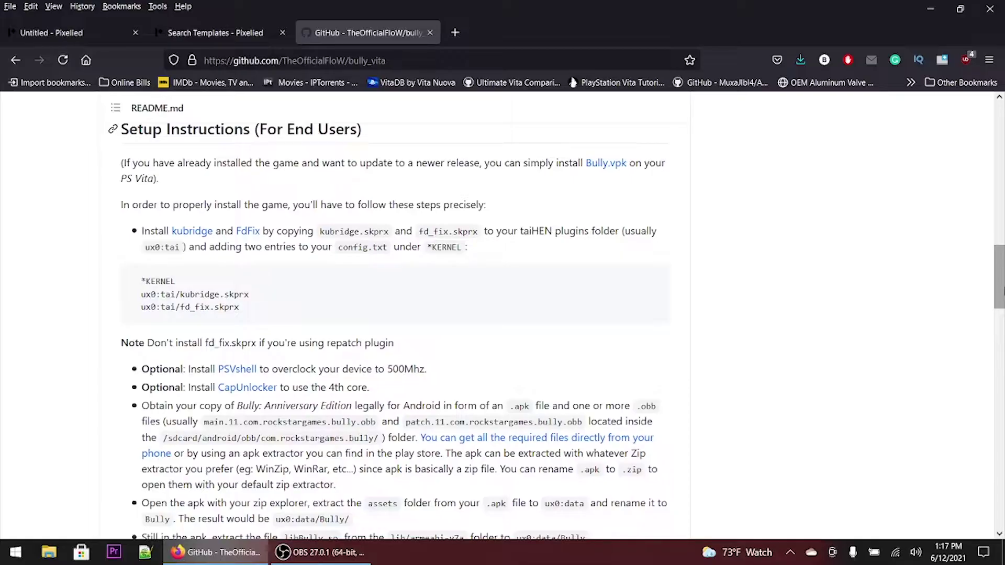
drag(1003, 289, 1002, 368)
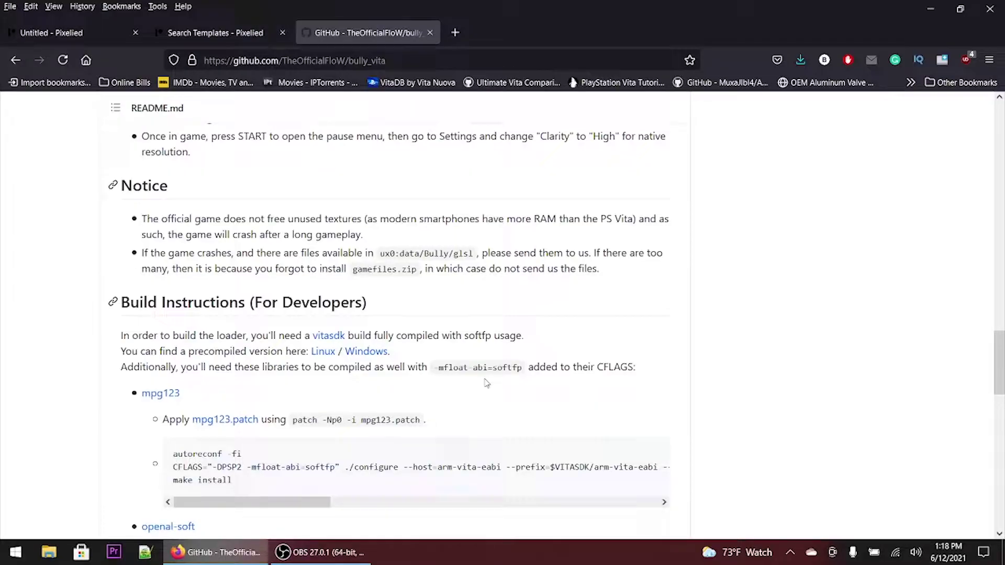
double_click(151, 188)
click(78, 276)
drag(999, 372, 987, 136)
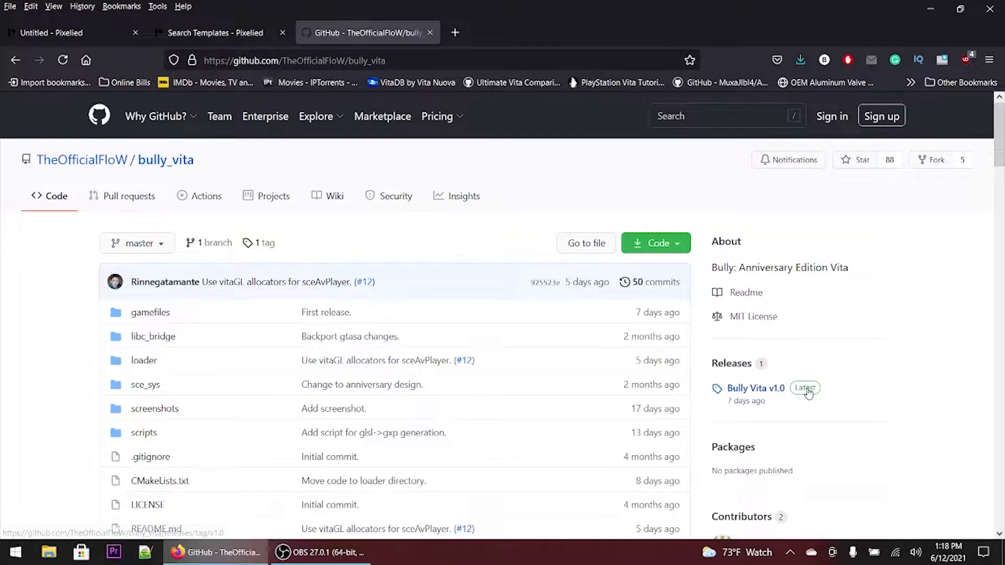
Step: Open the Bully Vita v1.0 release page and review its downloadable assets
click(769, 389)
scroll(437, 443, down, 2)
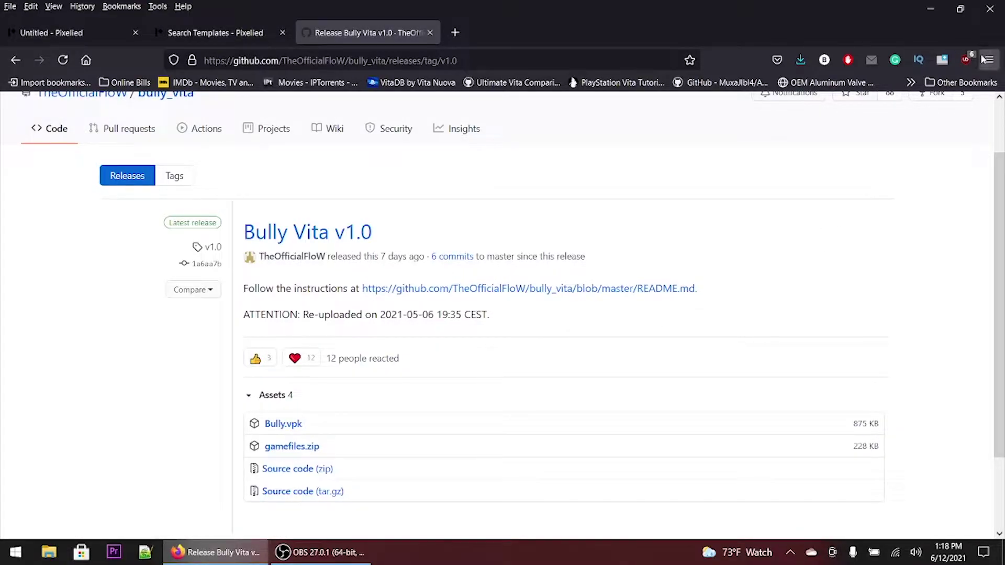
click(930, 6)
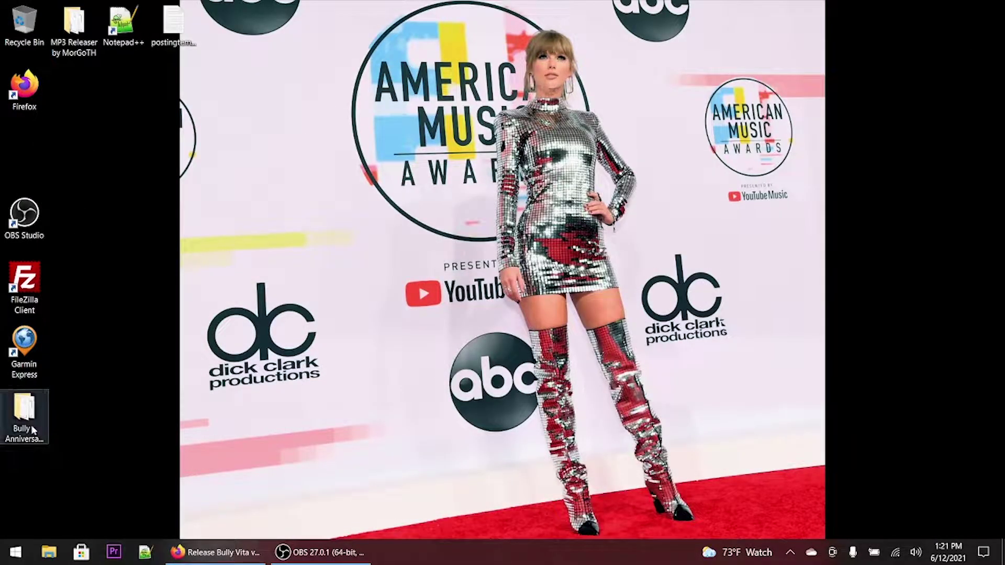
Step: Open the Bully - Anniversary Edition Vita folder from the desktop and inspect its Bully folder and the nested Bully subfolder
double_click(32, 430)
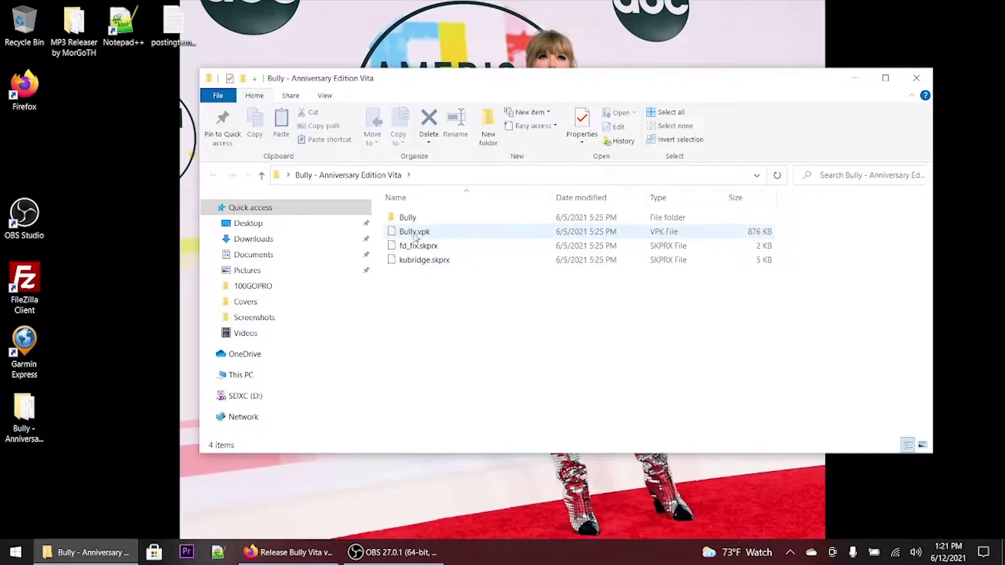
double_click(408, 218)
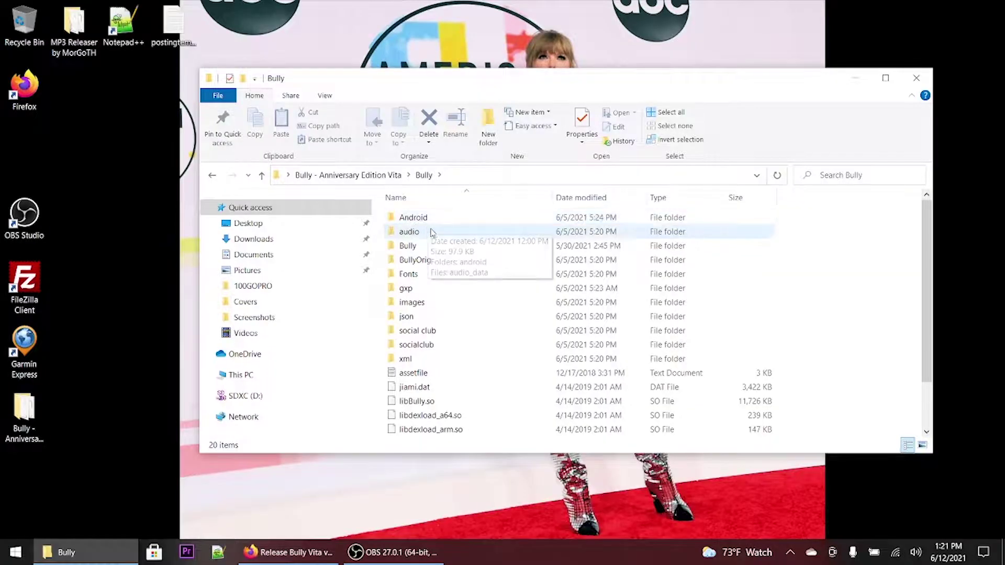
double_click(408, 245)
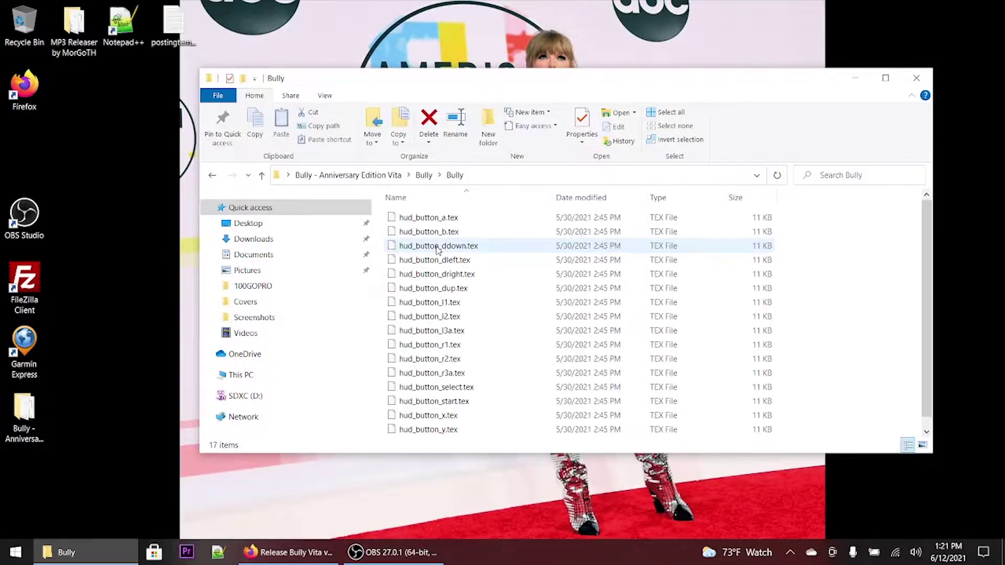
click(212, 174)
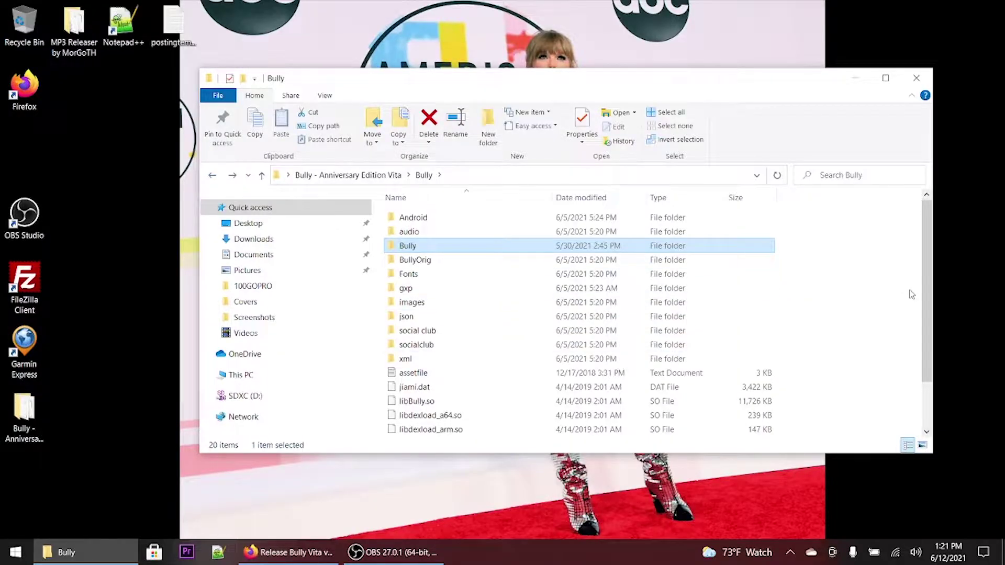
Step: Inspect the contents of the Bully folder inside the preload archive, then close the archive
drag(922, 296, 924, 358)
click(430, 416)
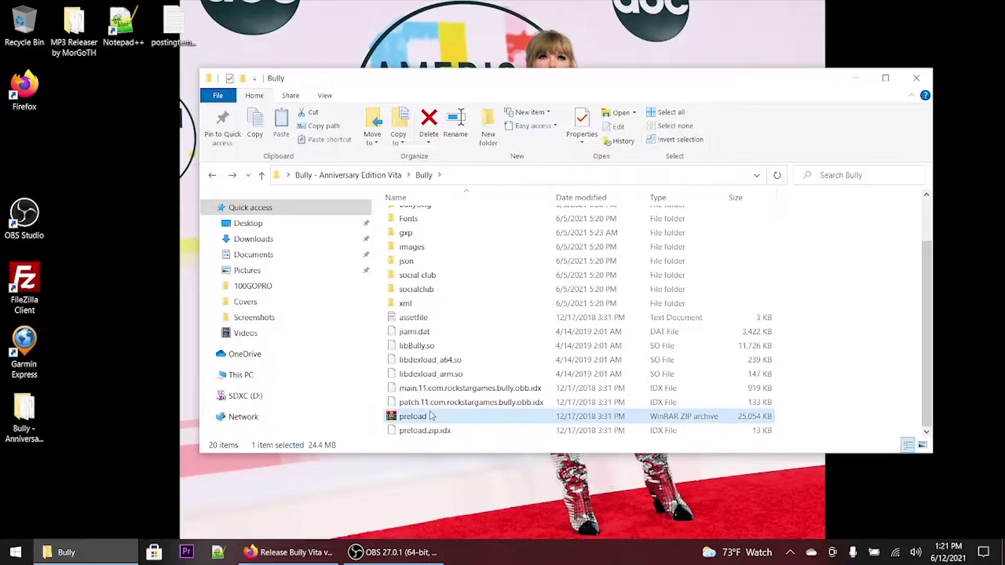
double_click(431, 416)
double_click(308, 291)
click(696, 367)
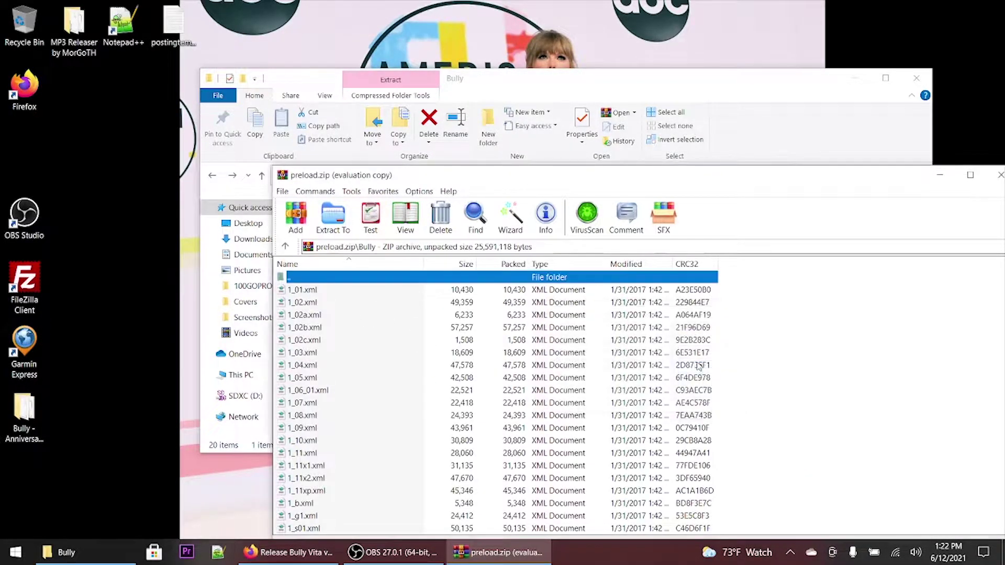
click(1000, 175)
drag(922, 358, 919, 312)
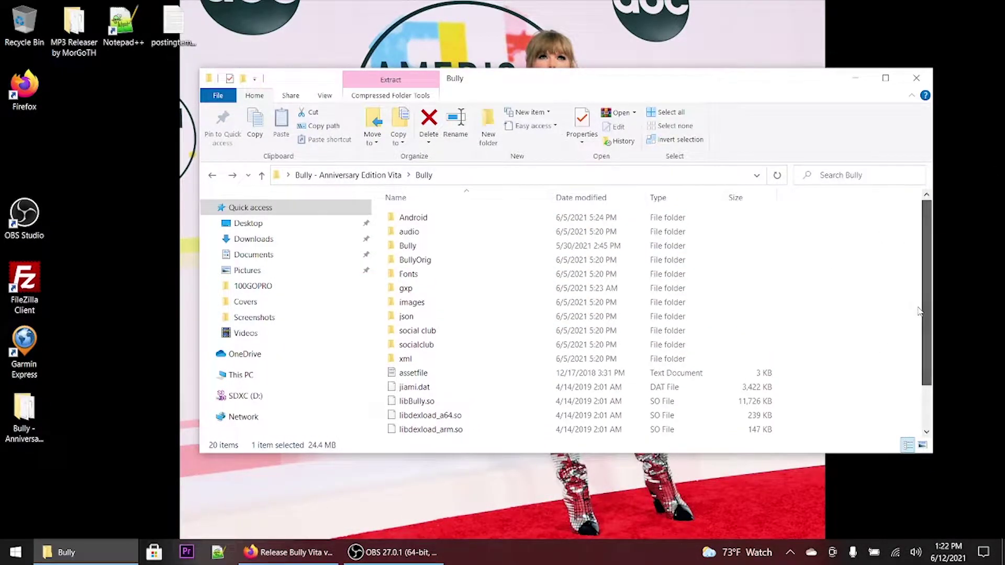
Step: Examine the contents of the images, BullyOrig and Android subfolders of the Bully folder
double_click(445, 302)
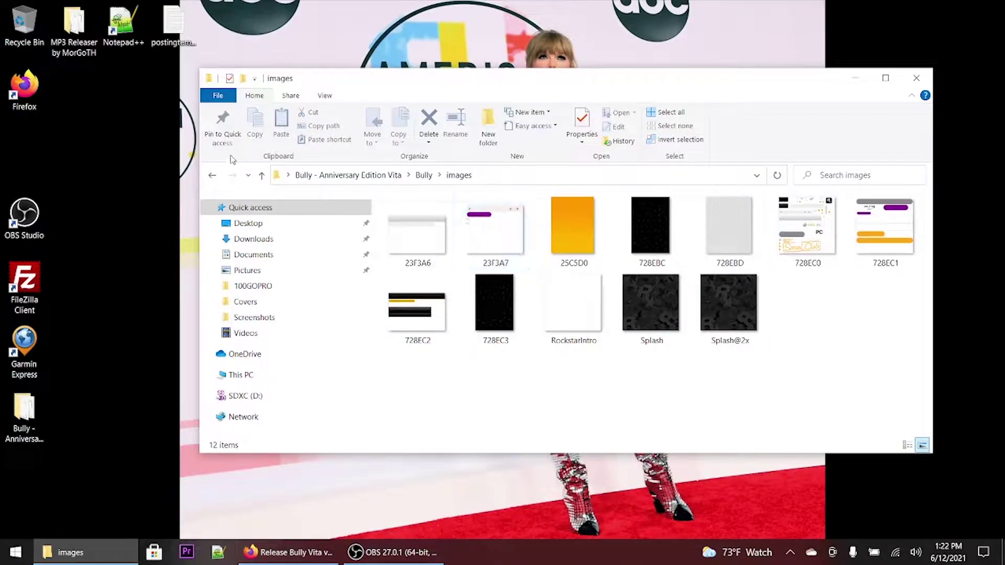
click(212, 175)
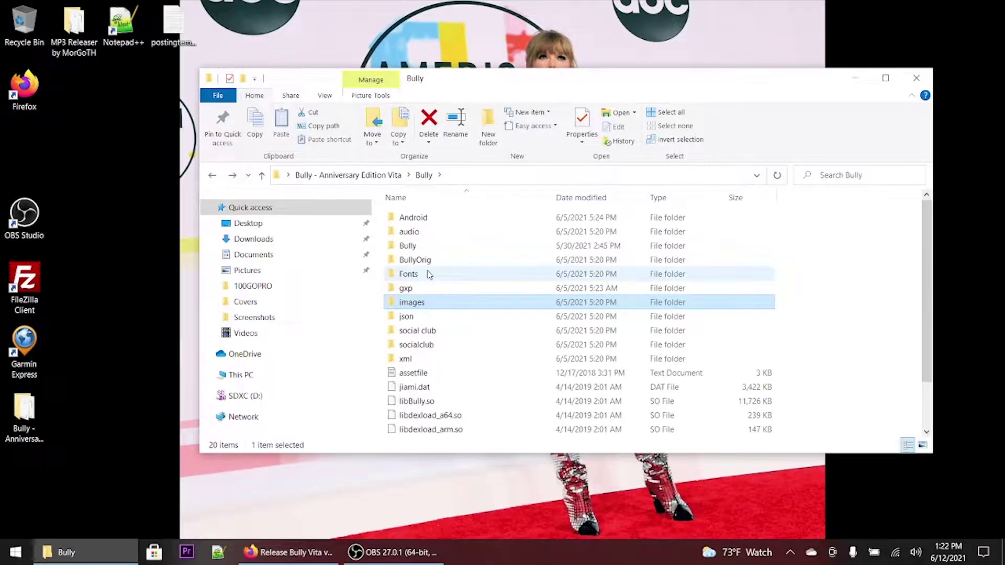
double_click(426, 262)
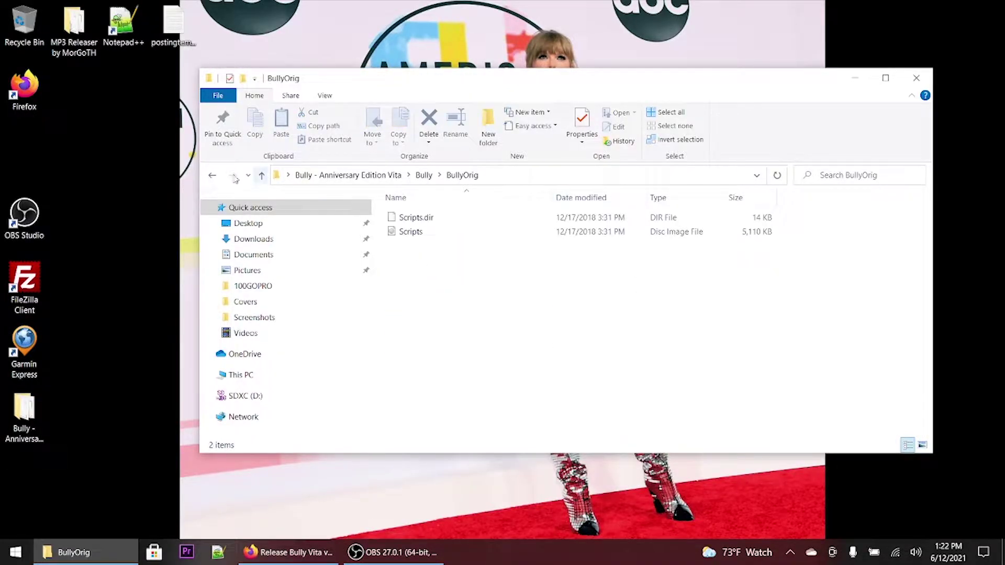
click(212, 176)
double_click(411, 217)
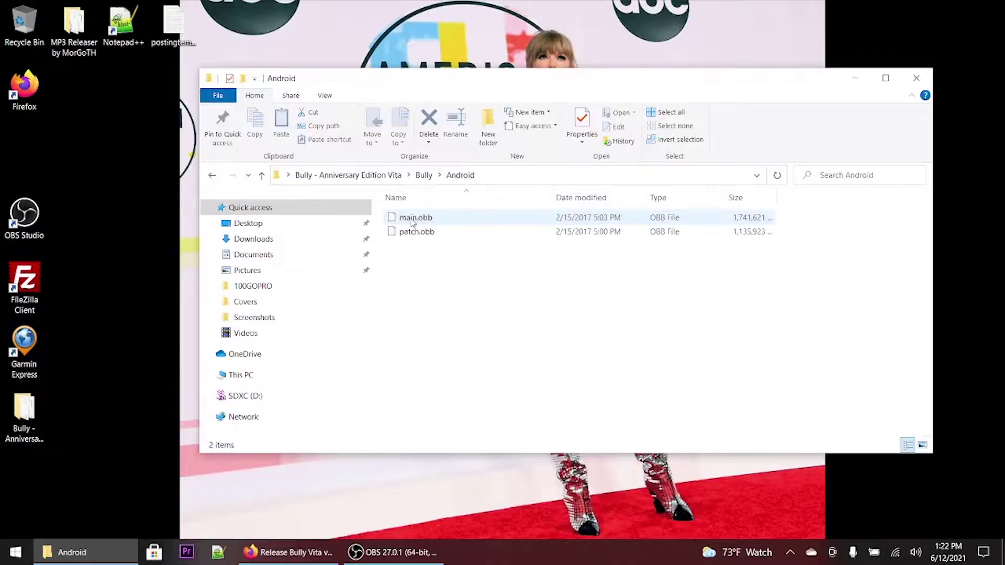
click(212, 176)
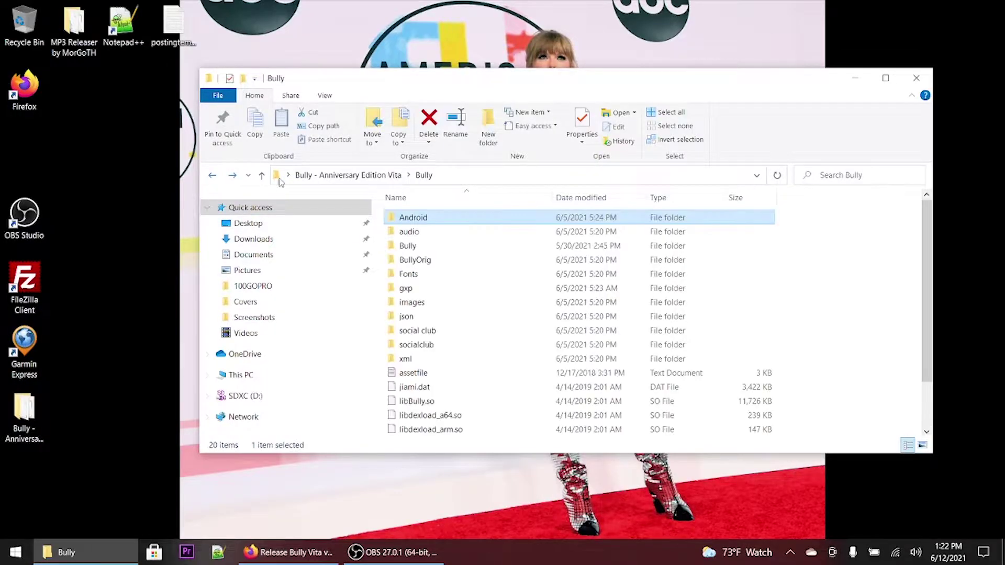
Step: Examine the contents of the Fonts and social club subfolders of the Bully folder
double_click(433, 275)
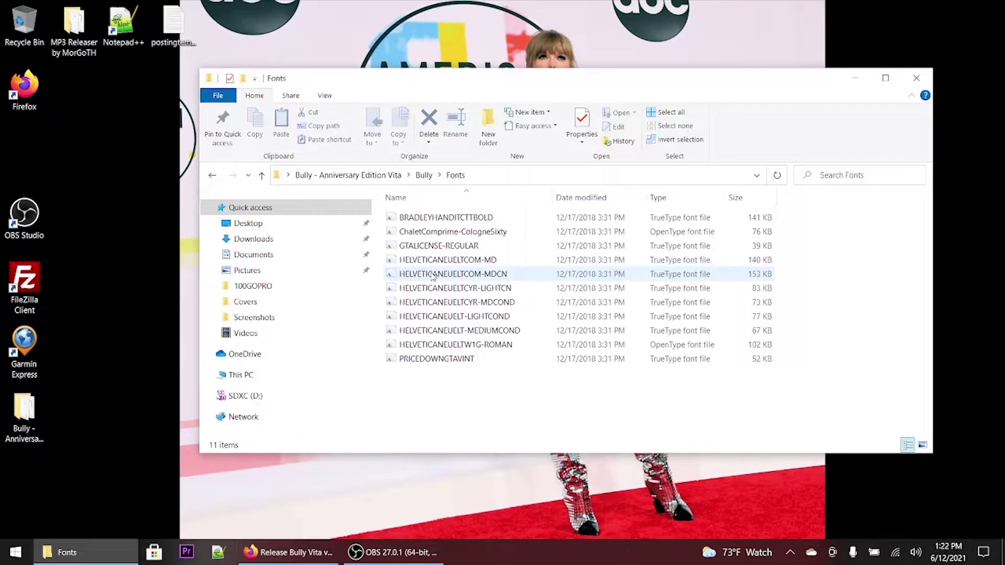
click(211, 177)
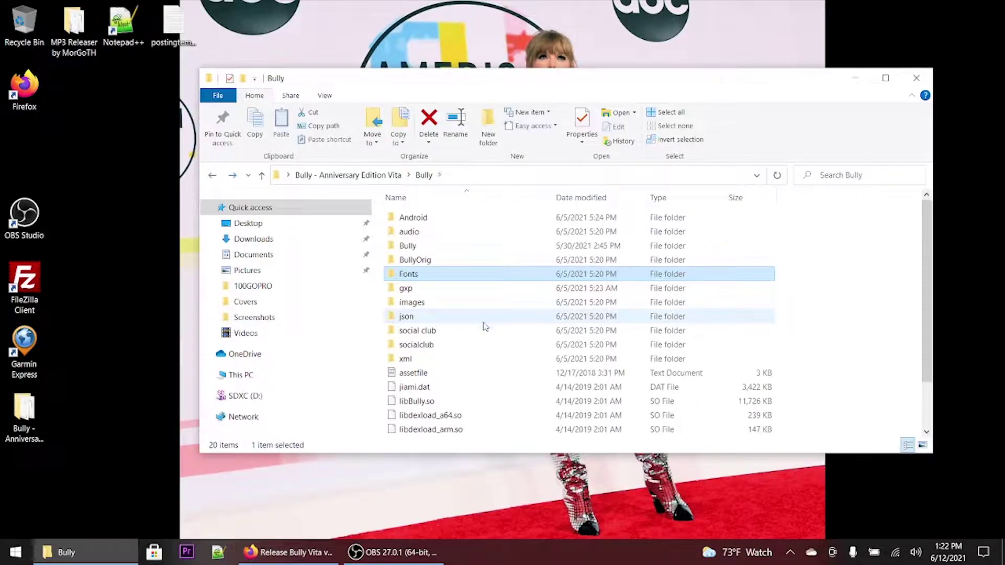
double_click(461, 332)
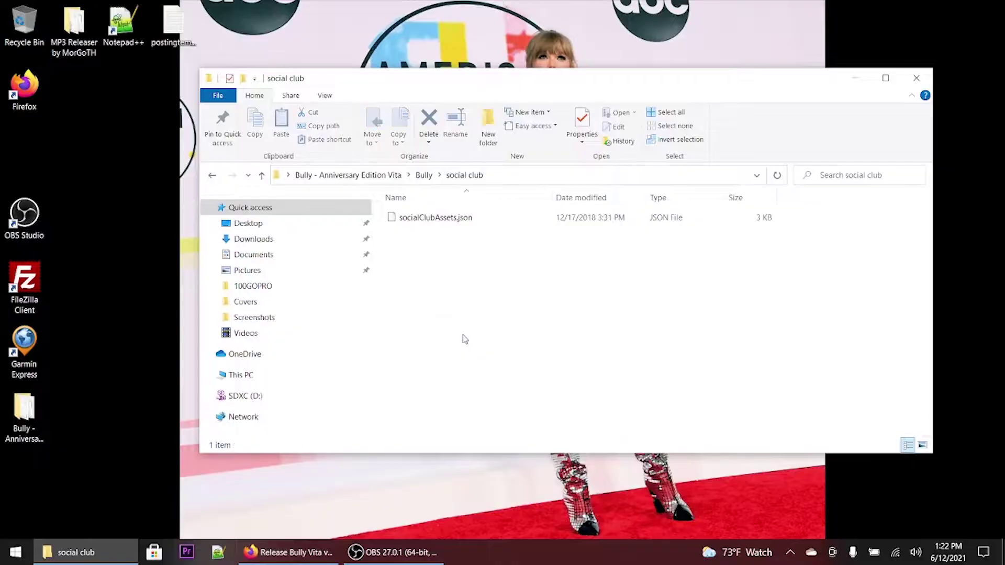
click(212, 176)
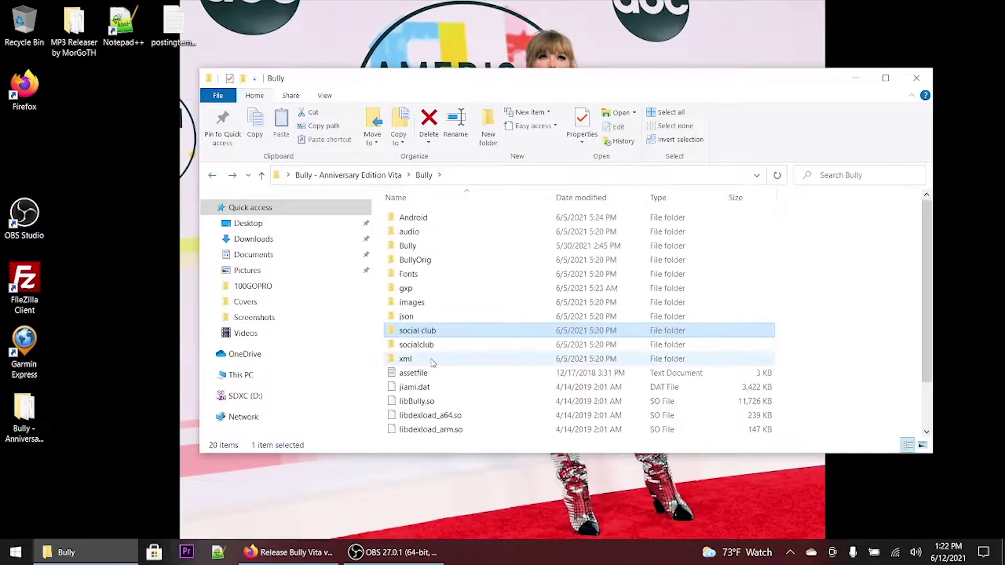
Step: Examine the socialclub subfolder and its PopUP folder, then dismiss the file window
double_click(414, 347)
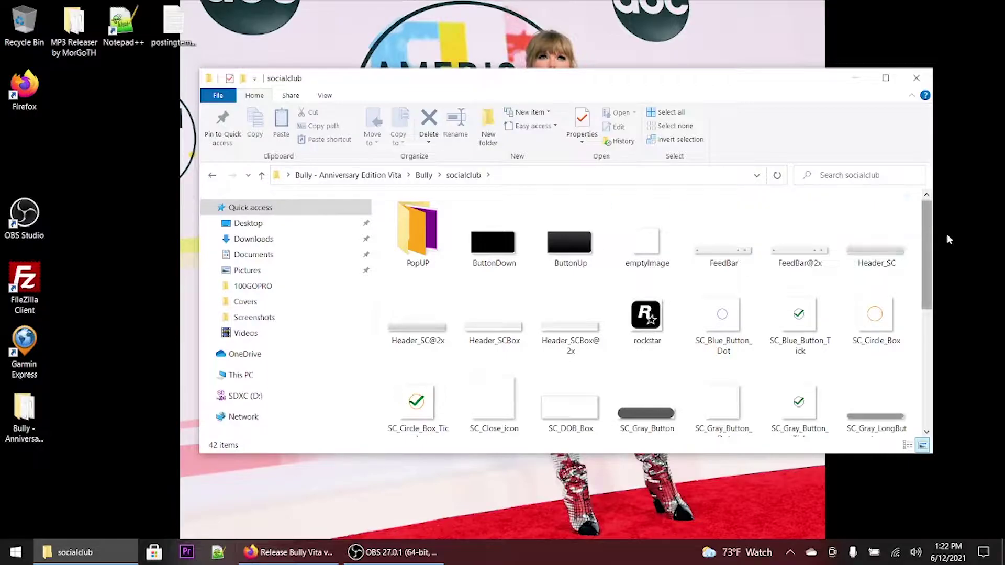
mouse_move(925, 251)
mouse_down()
mouse_move(927, 363)
mouse_move(927, 250)
mouse_up()
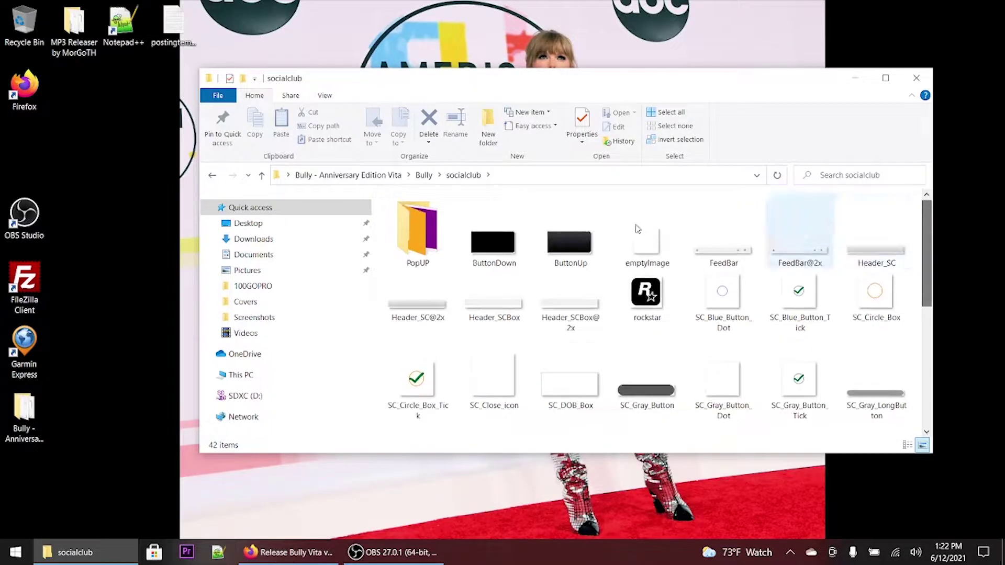
double_click(417, 230)
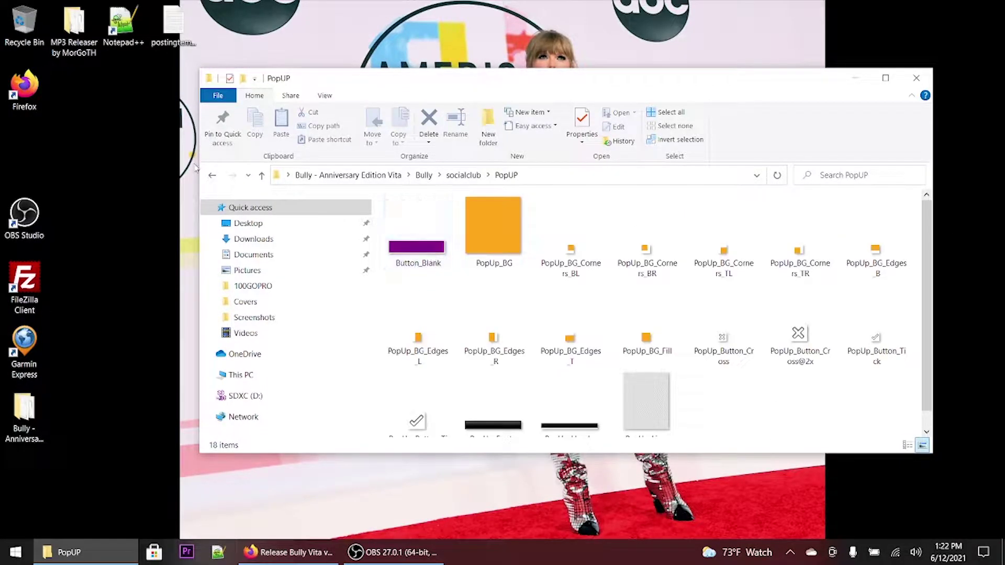
click(211, 176)
click(212, 176)
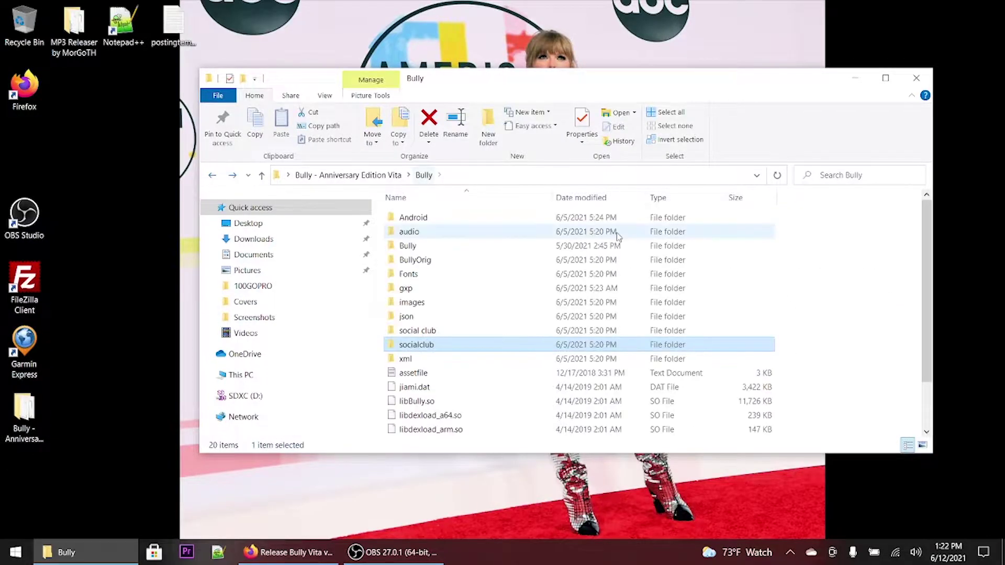
click(909, 87)
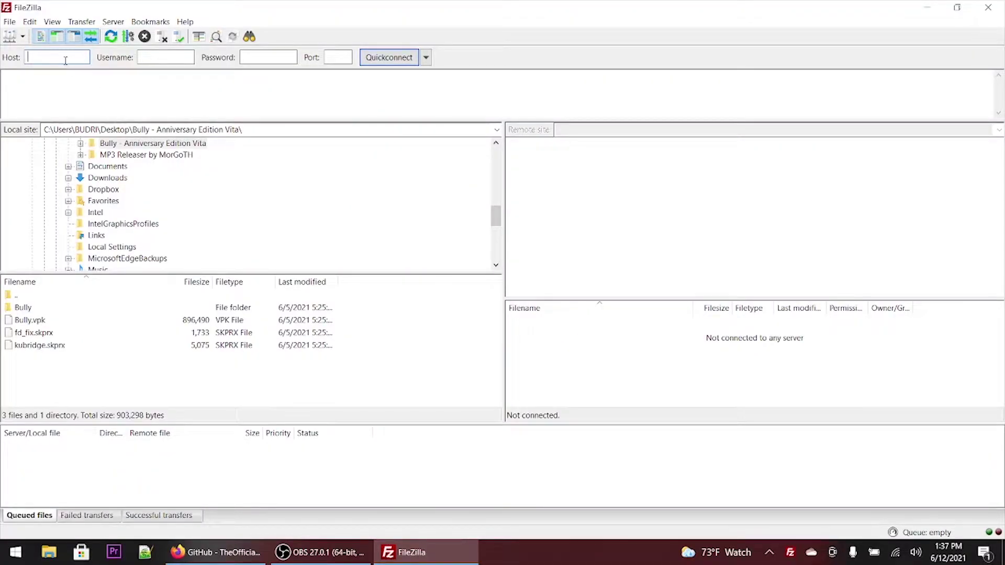
Step: In FileZilla, connect to the Vita's FTP server at host 192.168.1.8 on port 1337, leaving the username and password empty
click(66, 61)
text(192.168.1)
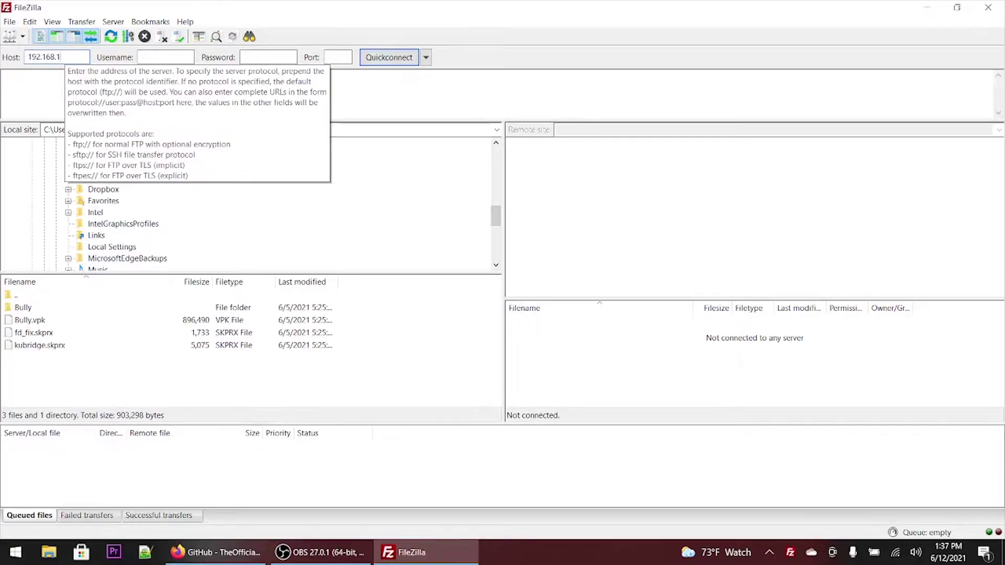
key(Tab)
key(Tab)
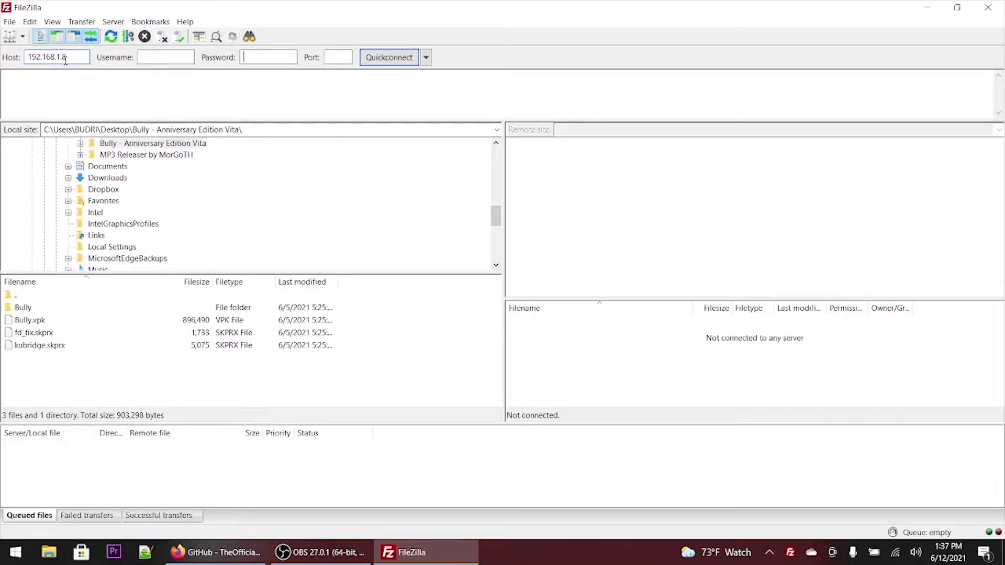
key(Return)
click(443, 304)
click(532, 329)
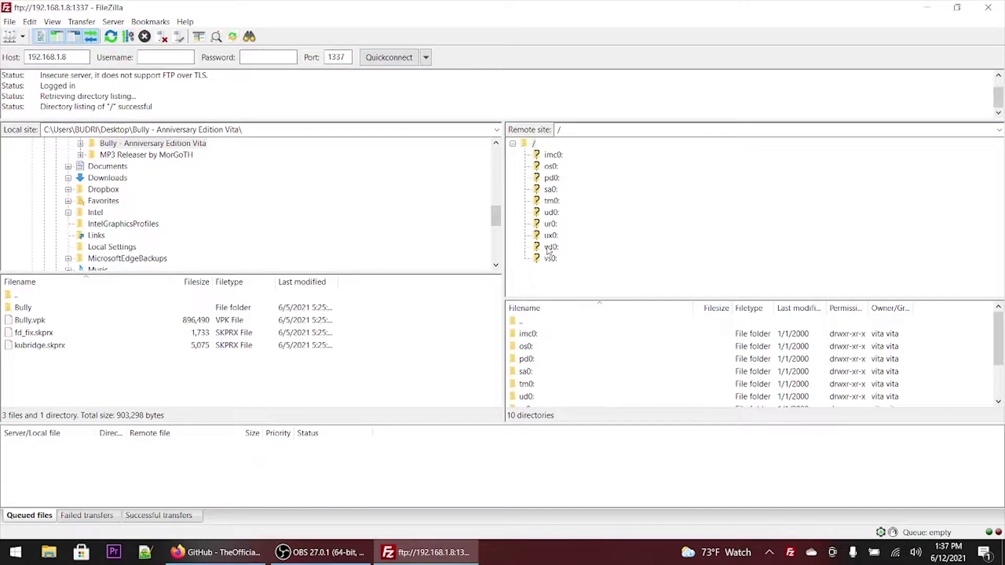
Step: Upload the local Bully.vpk file to the ux0: directory on the Vita
click(550, 236)
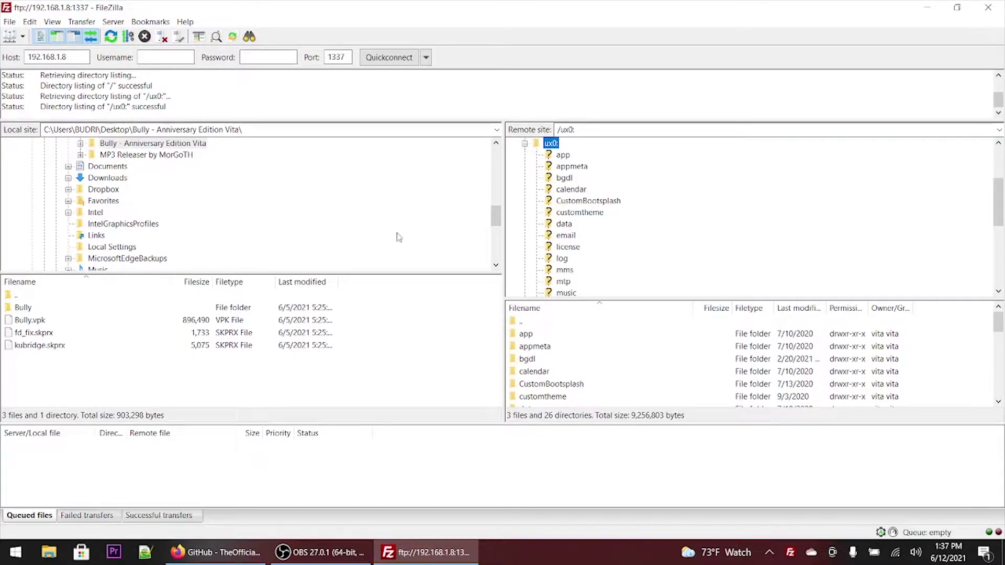
click(29, 321)
scroll(534, 146, up, 1)
drag(534, 145, 569, 195)
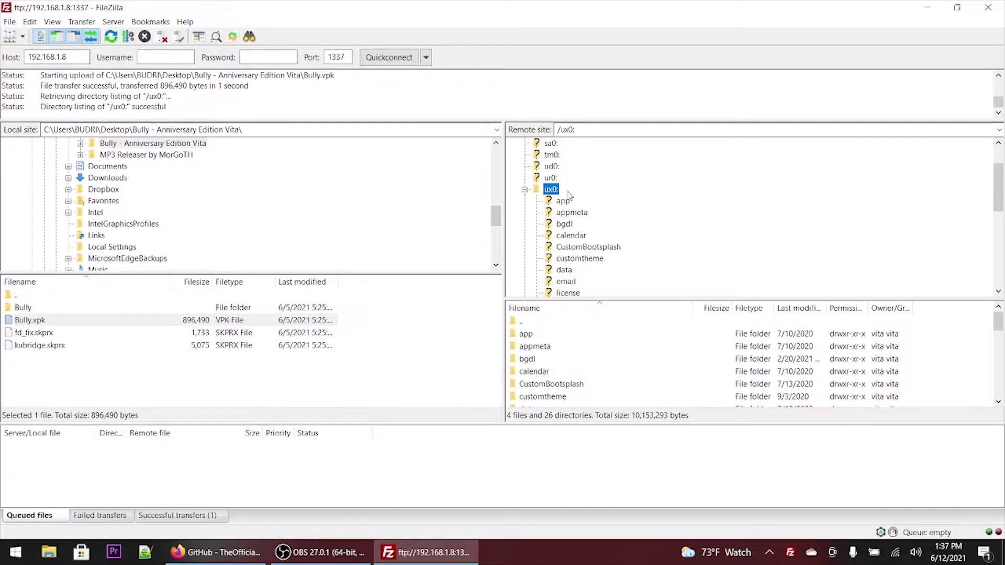
Step: Move the uploaded Bully.vpk from ux0: into the vpk folder on the Vita
drag(1001, 189, 1001, 266)
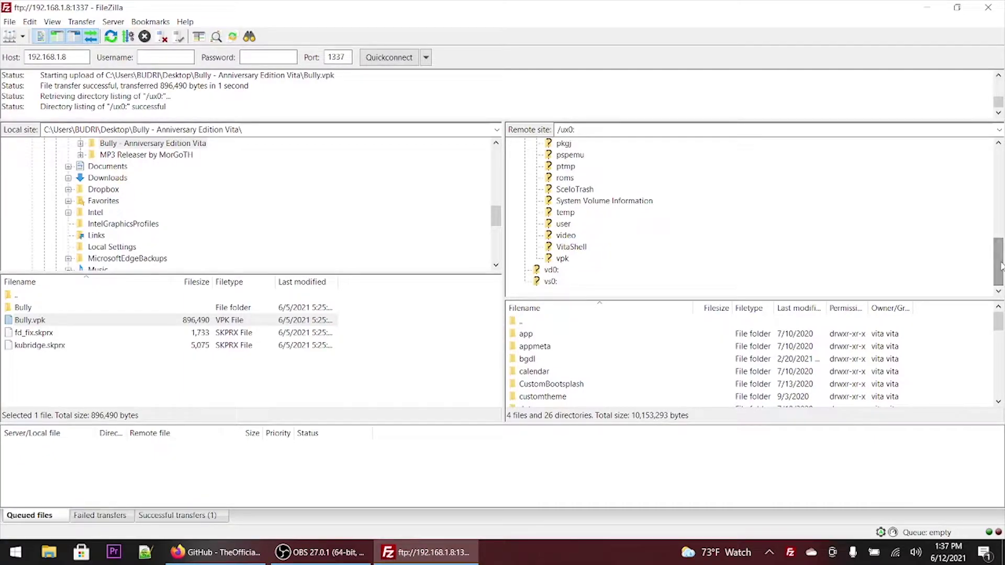
drag(998, 320, 999, 390)
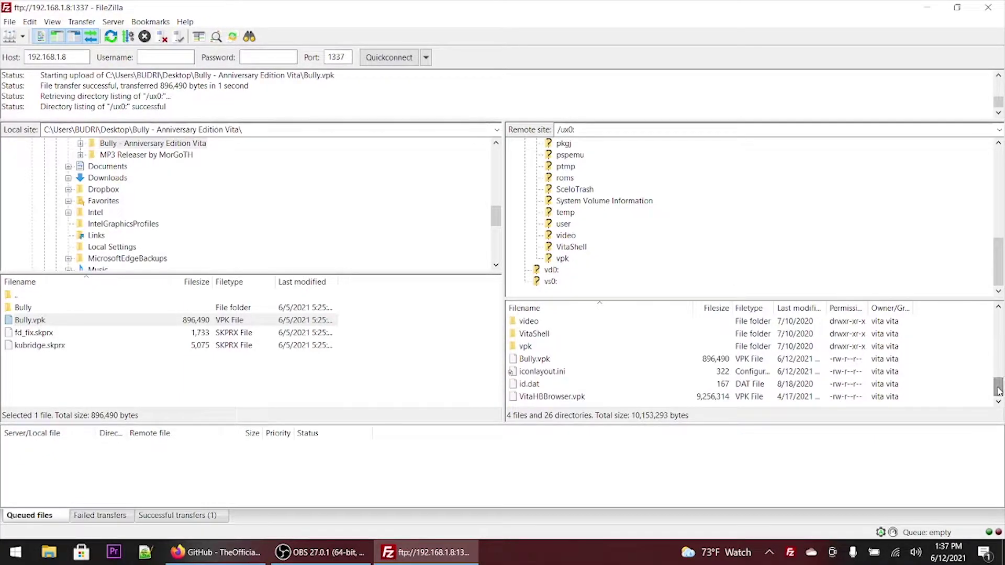
click(537, 359)
drag(536, 359, 526, 346)
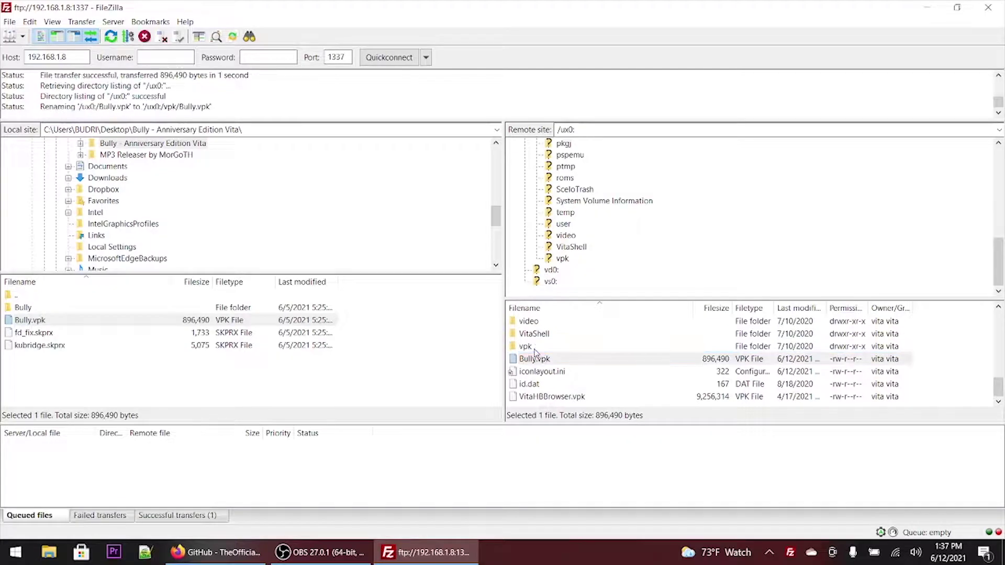
Step: Move VitaHBBrowser.vpk from ux0: into the vpk folder on the Vita
drag(570, 397, 525, 358)
Step: Upload the local Bully folder to the /ux0:/data directory on the Vita
scroll(783, 346, up, 6)
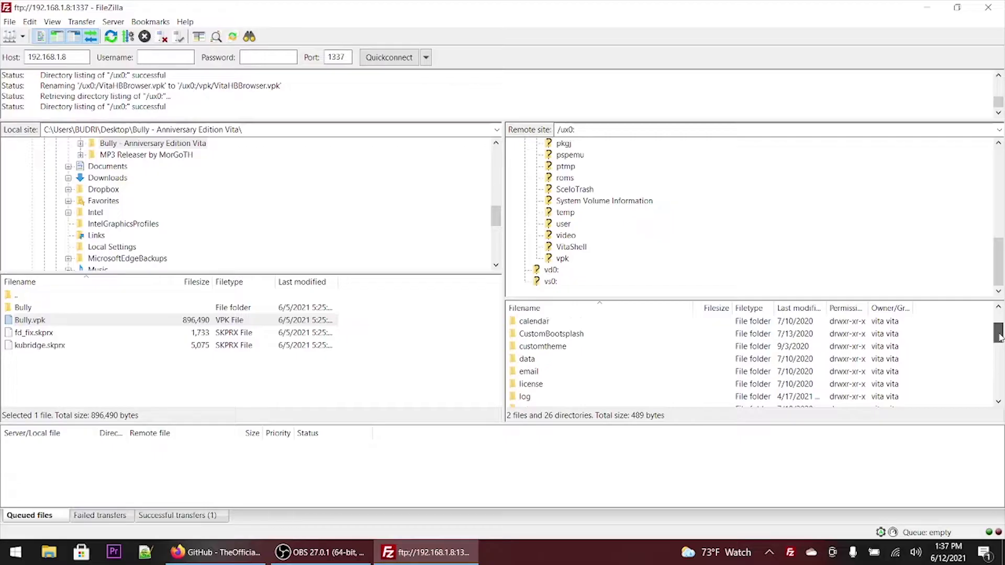
double_click(542, 360)
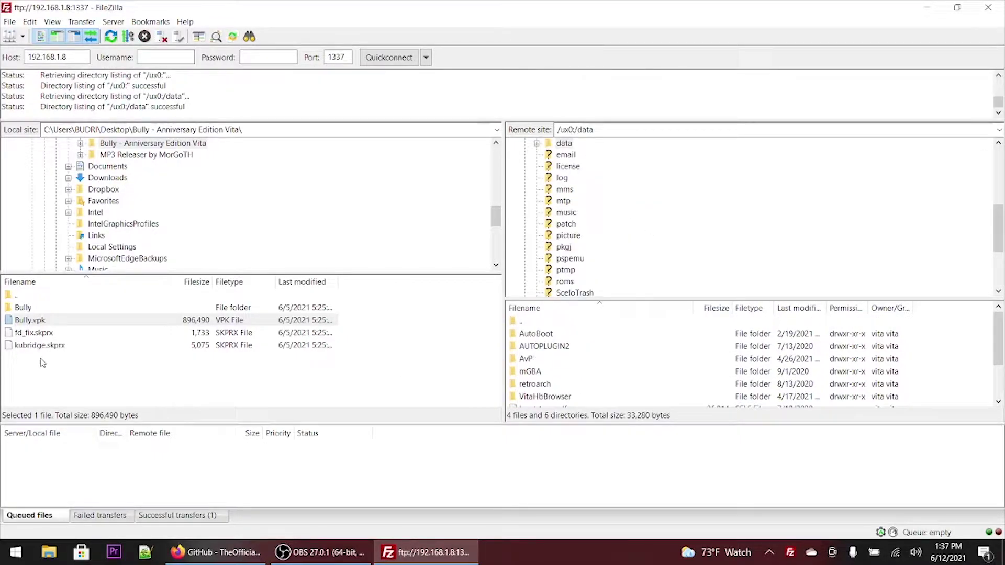
click(28, 310)
right_click(28, 312)
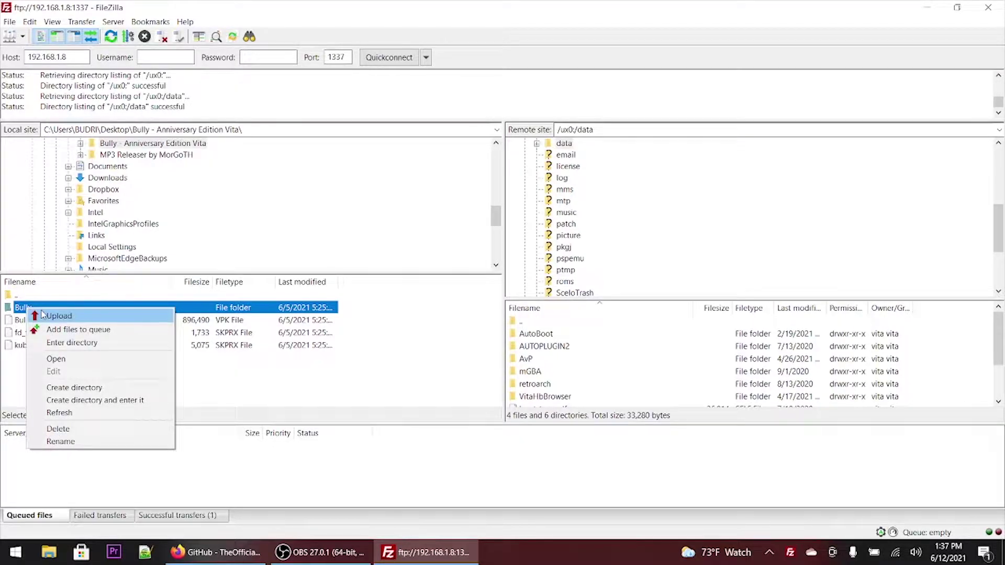
click(57, 316)
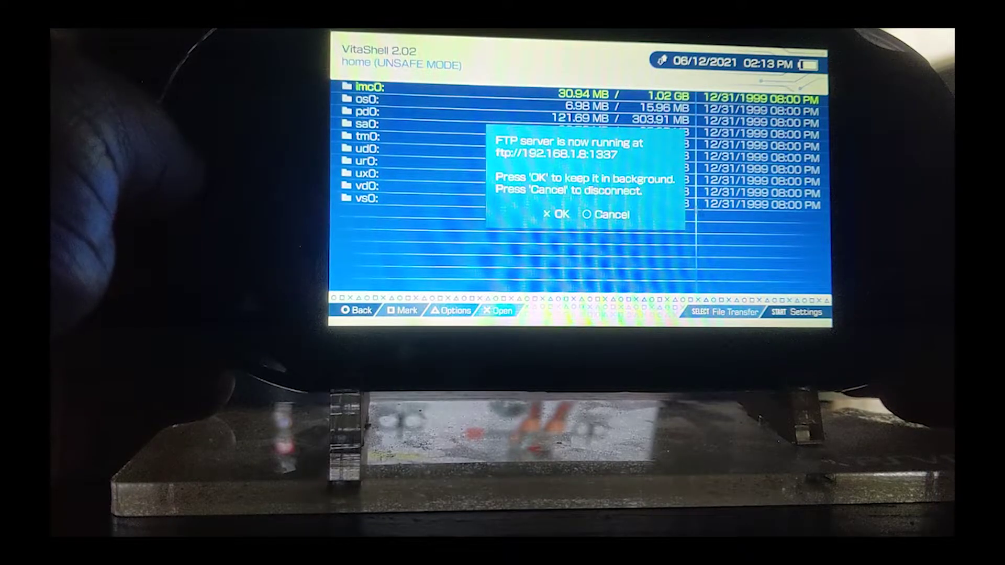
Step: In VitaShell on the Vita, disconnect the FTP server and open the ux0: partition
key(Escape)
key(Down)
key(Down)
key(Down)
key(Down)
key(Down)
key(Down)
key(Down)
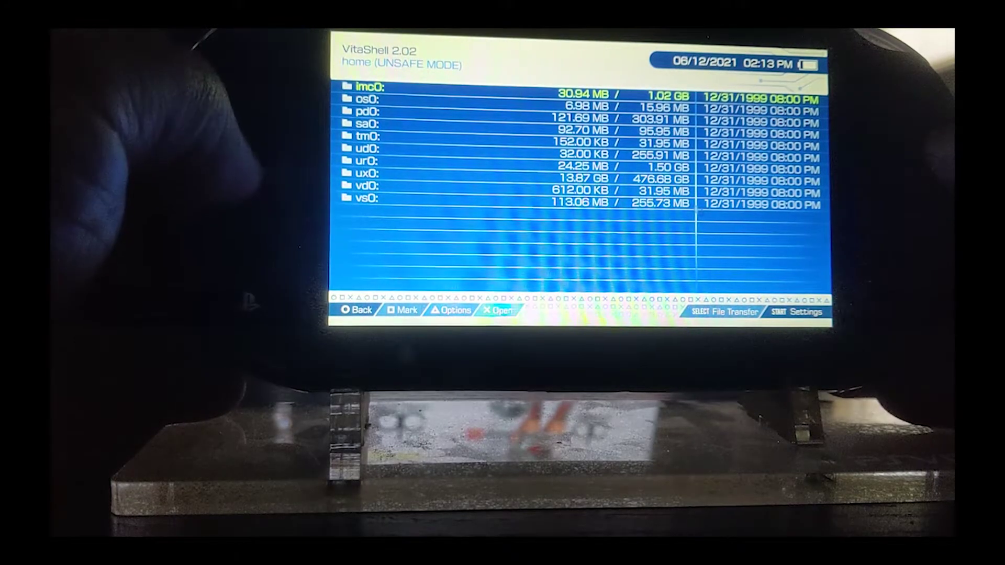
key(Return)
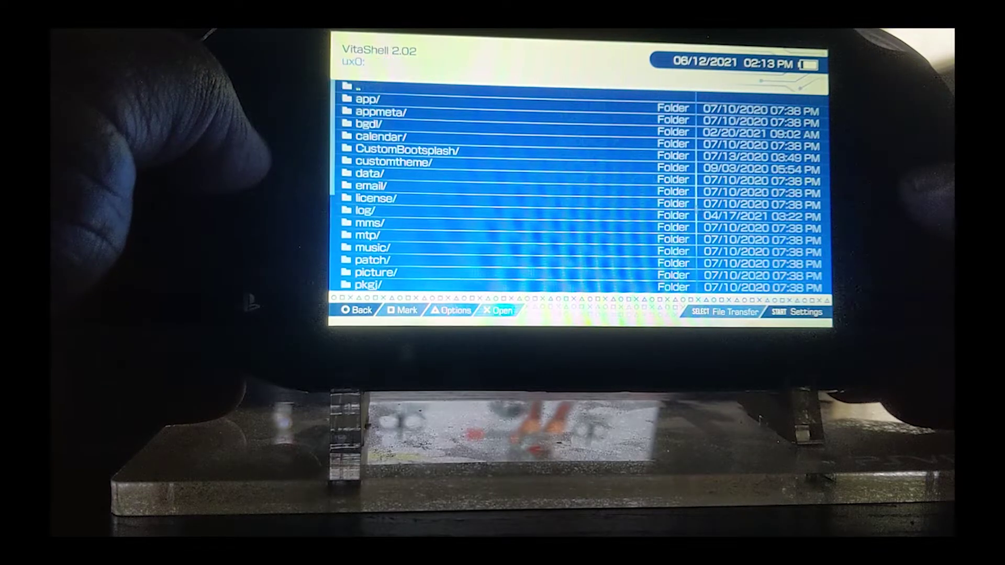
Step: Open the vpk folder in ux0: and install Bully.vpk from it
key(Down)
key(Down)
key(Down)
key(Down)
key(Down)
key(Down)
key(Down)
key(Down)
key(Down)
key(Down)
key(Down)
key(Down)
key(Down)
key(Down)
key(Down)
key(Down)
key(Down)
key(Down)
key(Down)
key(Down)
key(Down)
key(Down)
key(Down)
key(Down)
key(Down)
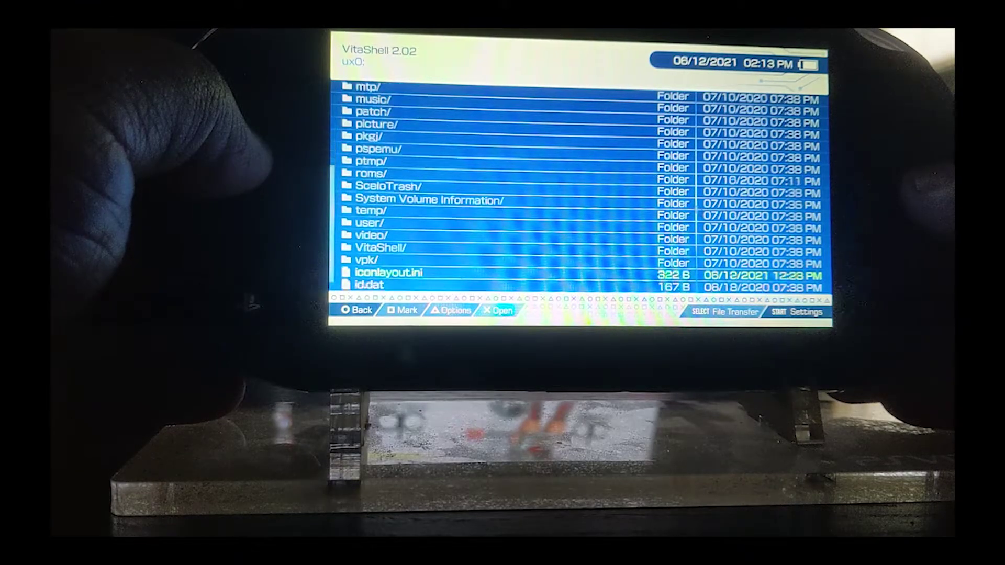
key(Down)
key(Return)
key(Down)
key(Down)
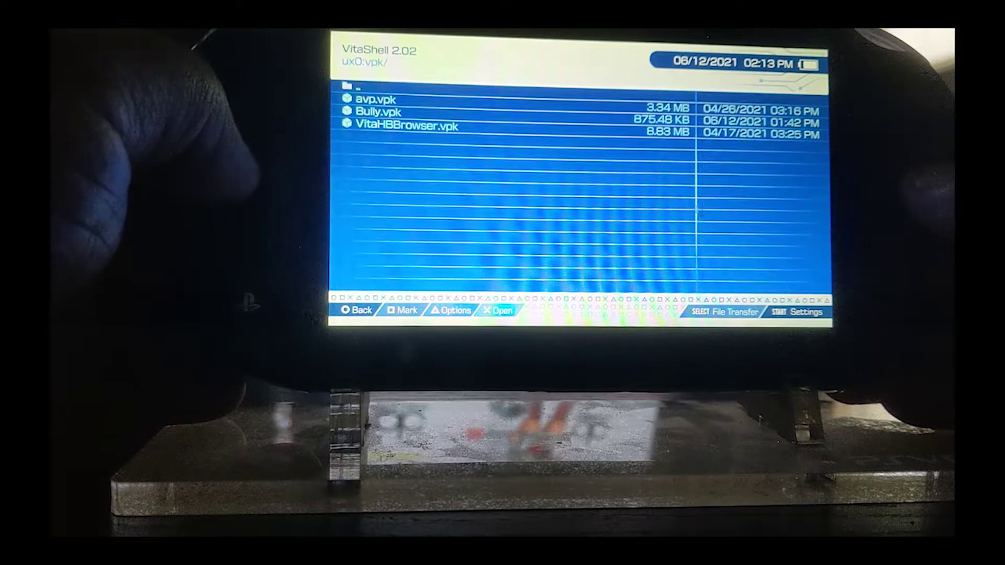
key(Return)
key(Return)
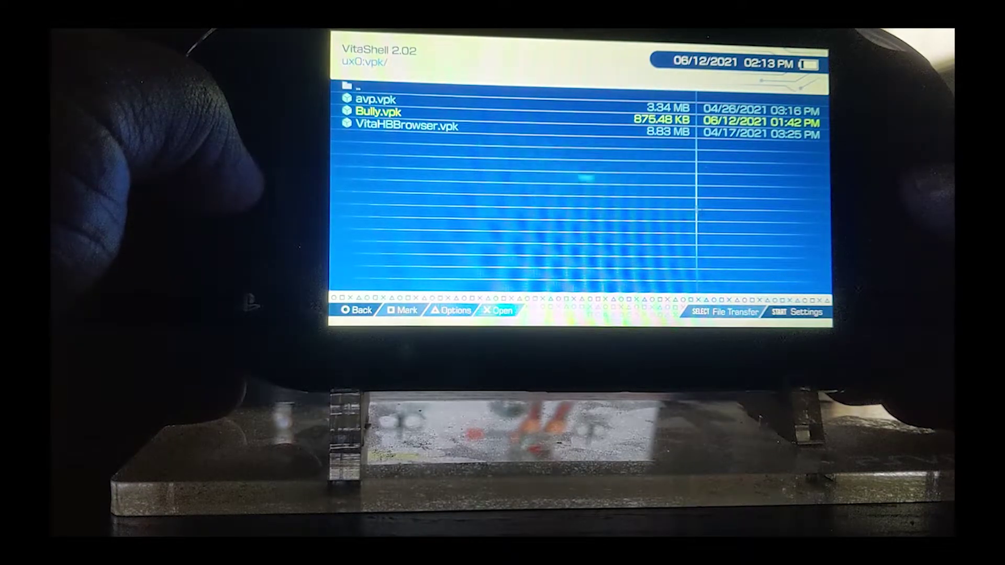
key(Return)
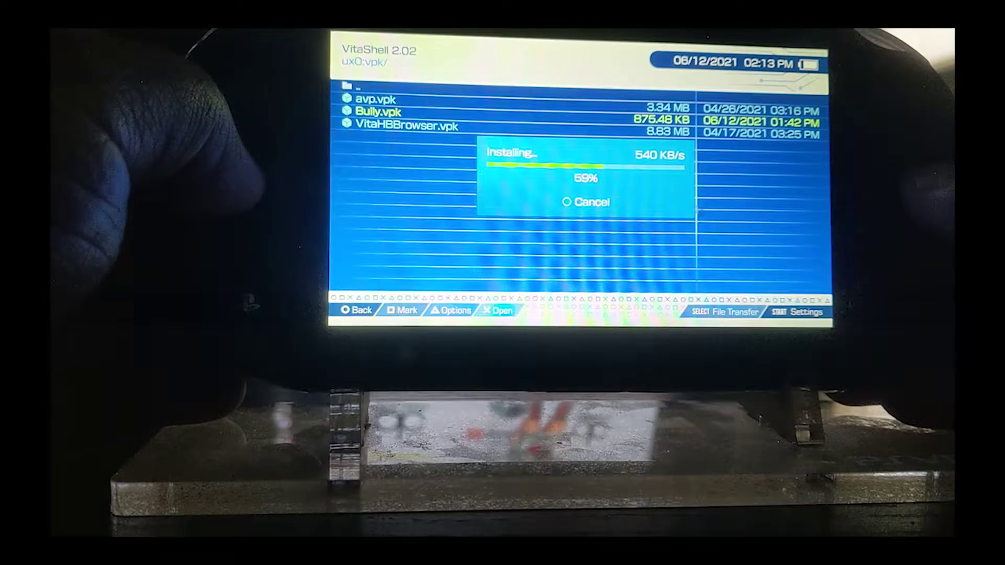
Step: Check the transferred game files in ux0:data/Bully, then return to VitaShell's home list of partitions
key(Escape)
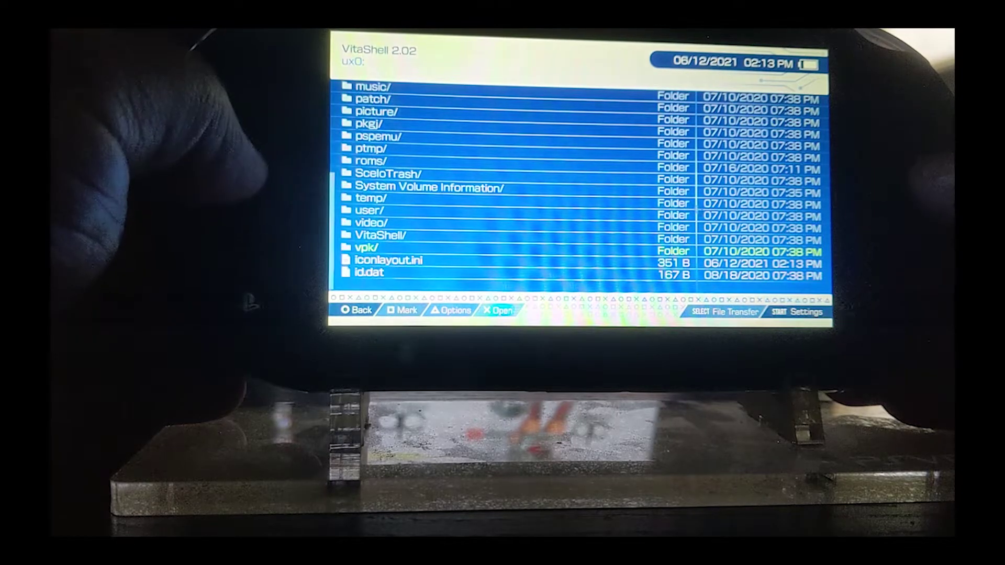
key(Up)
key(Up)
key(Up)
key(Up)
key(Up)
key(Up)
key(Up)
key(Up)
key(Up)
key(Up)
key(Up)
key(Up)
key(Up)
key(Up)
key(Up)
key(Up)
key(Up)
key(Up)
key(Up)
key(Up)
key(Up)
key(Up)
key(Up)
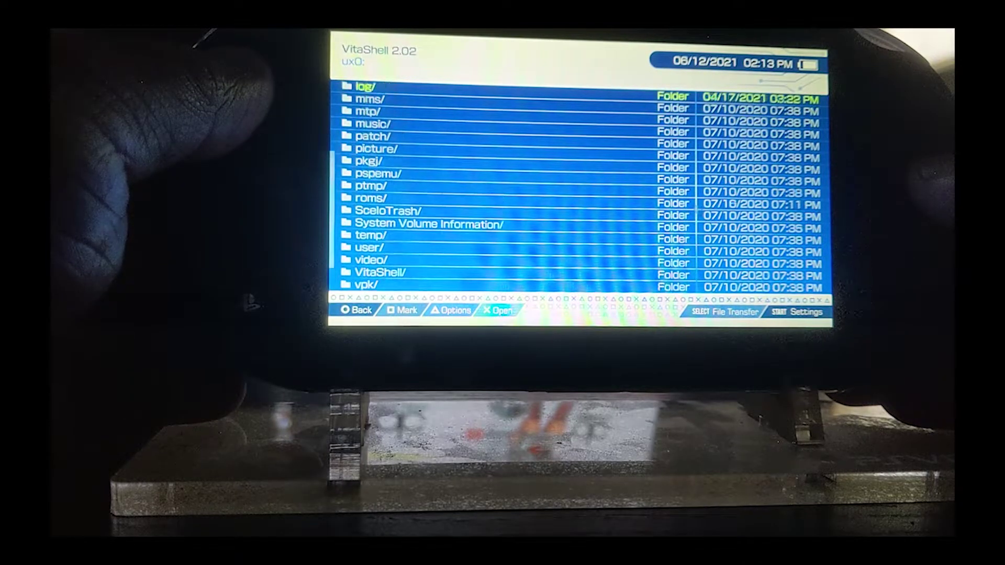
key(Down)
key(Down)
key(Down)
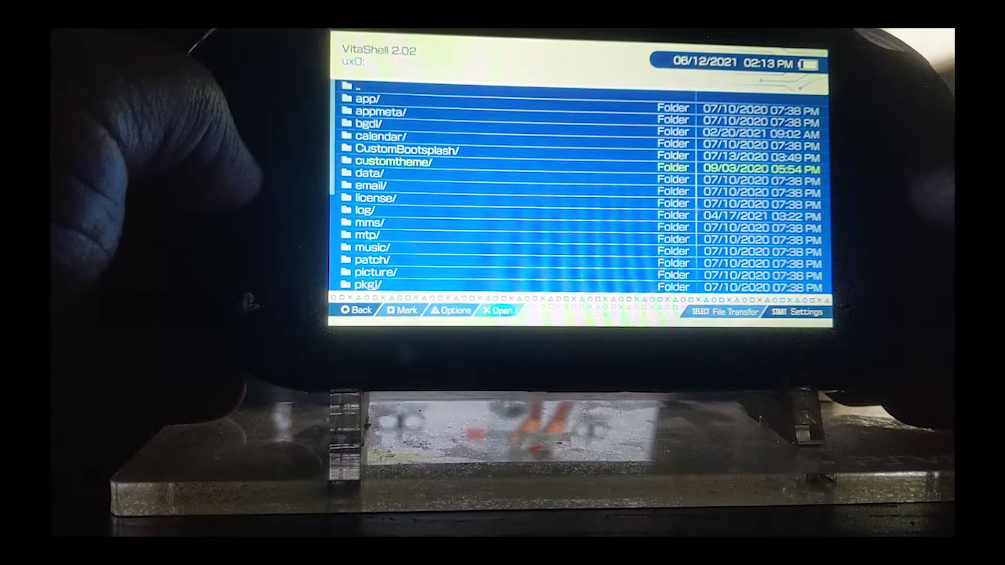
key(Down)
key(Return)
key(Down)
key(Down)
key(Down)
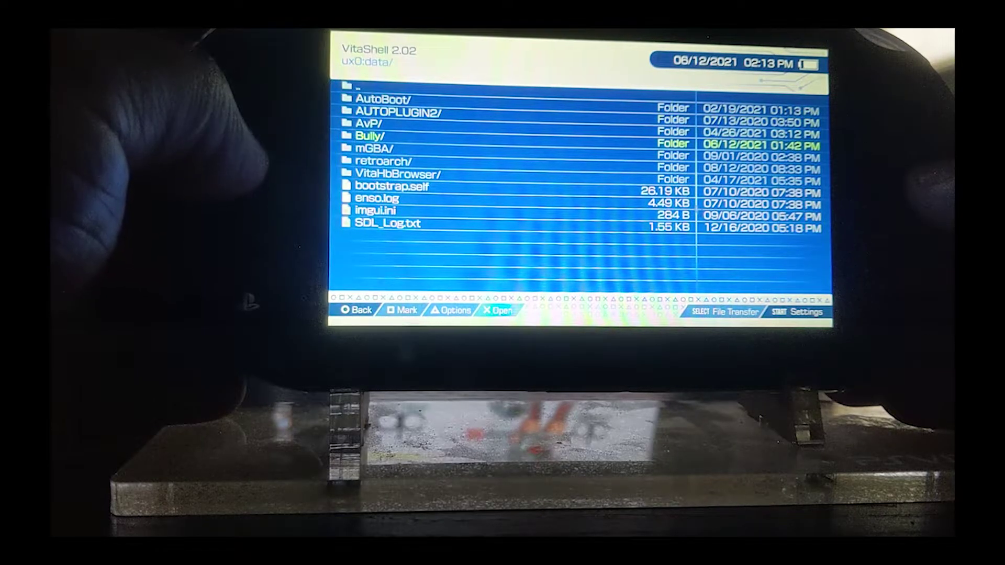
key(Return)
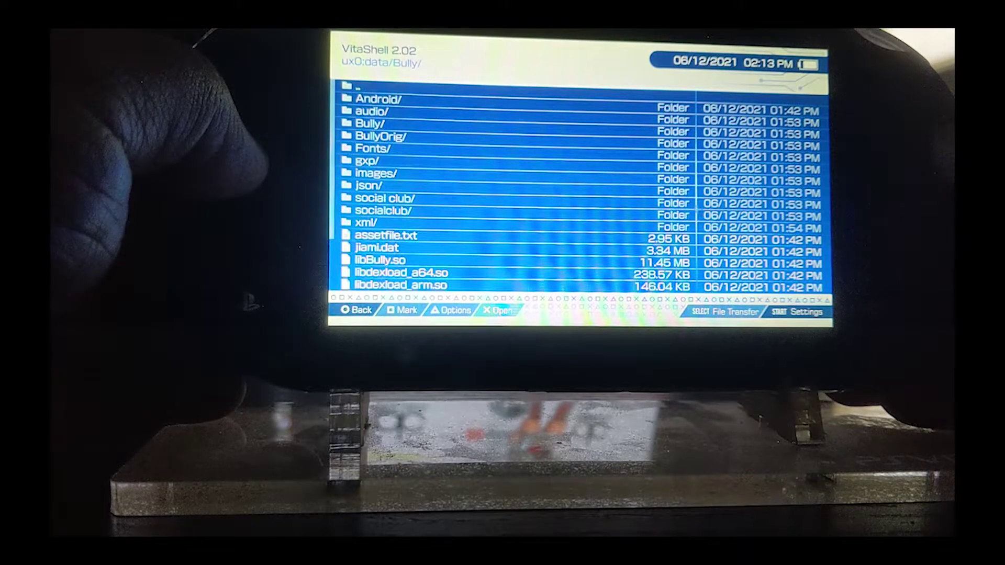
key(Escape)
key(Escape)
key(Escape)
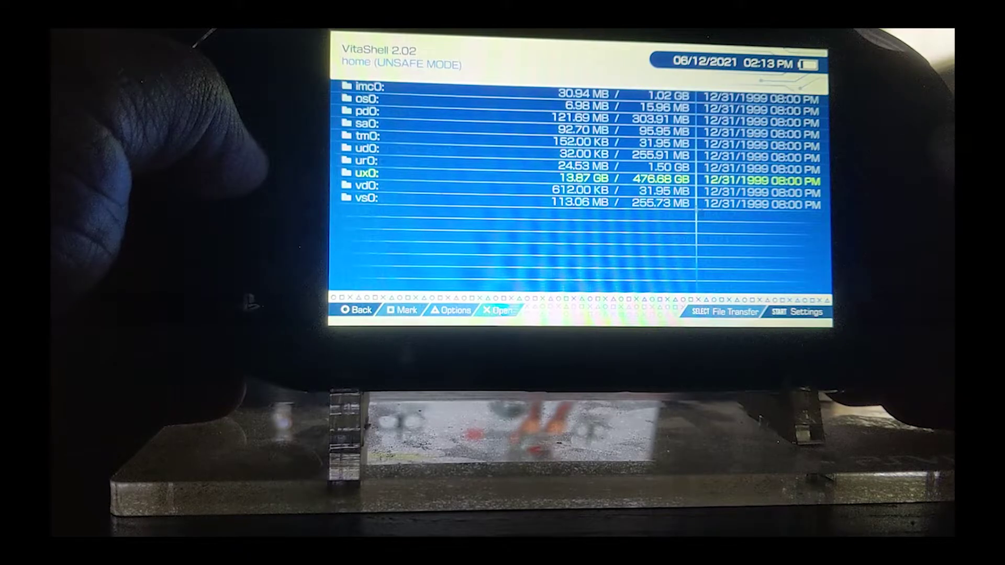
Step: Reboot the Vita from VitaShell's power settings
key(F1)
key(Down)
key(Down)
key(Down)
key(Down)
key(Down)
key(Down)
key(Down)
key(Down)
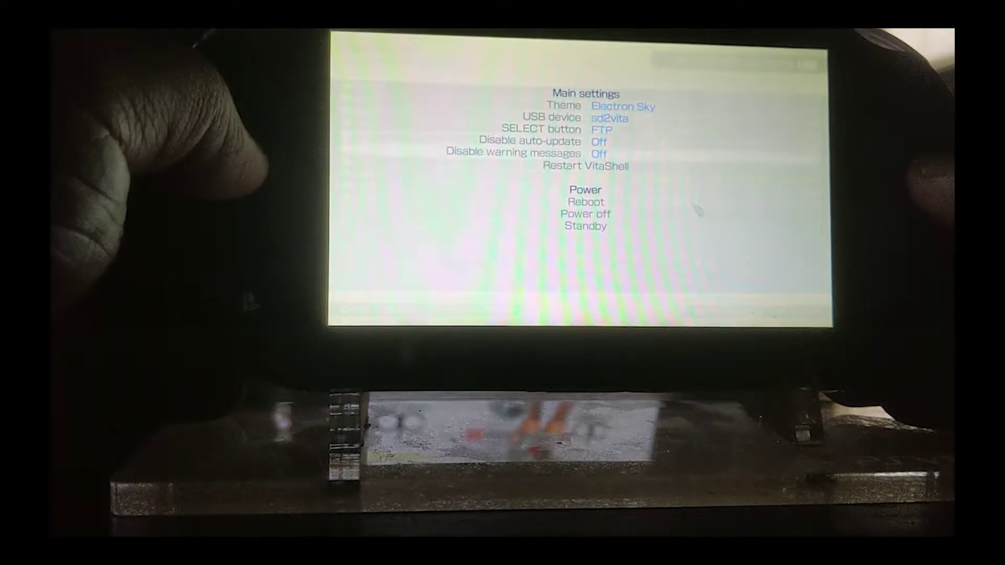
key(Return)
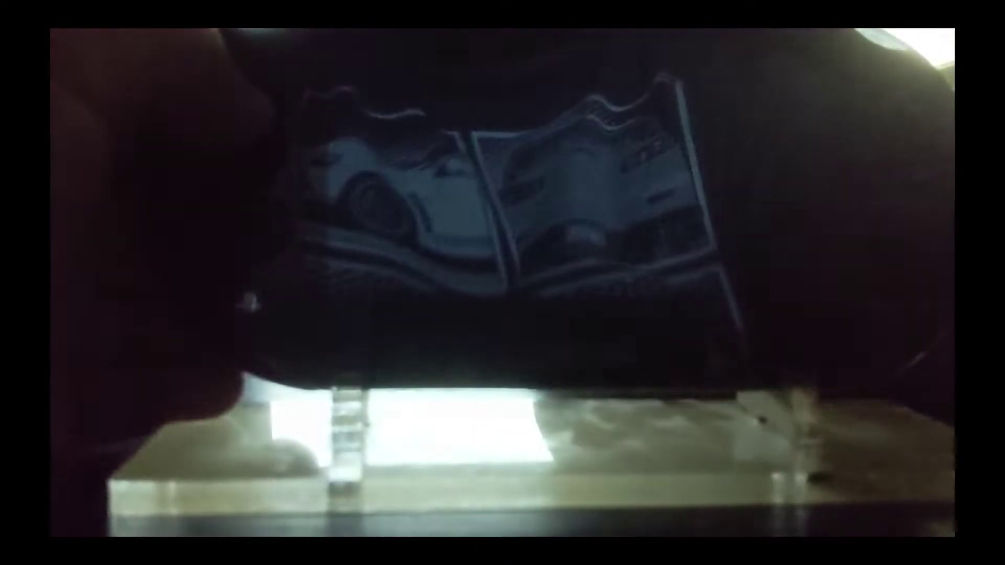
Step: Unlock the Vita's home screen, find the installed Bully: Anniversary Edition, and start the game
key(super)
drag(775, 115, 550, 236)
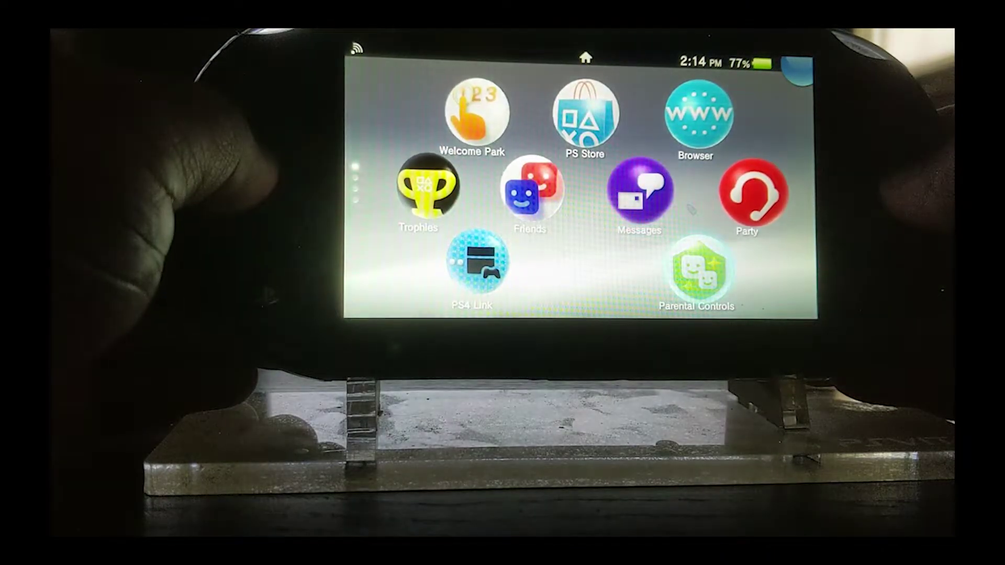
scroll(581, 189, down, 3)
scroll(581, 189, down, 6)
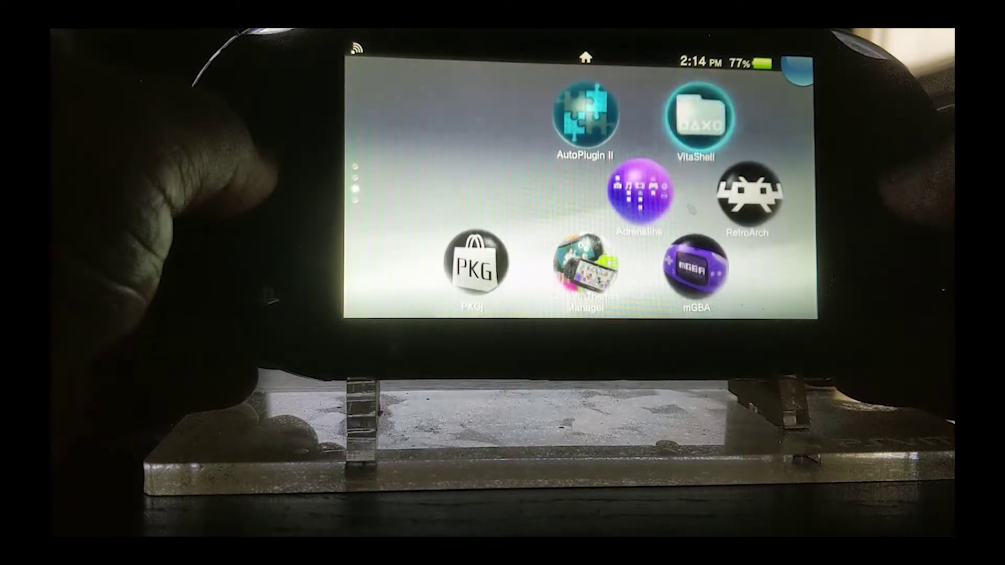
click(744, 194)
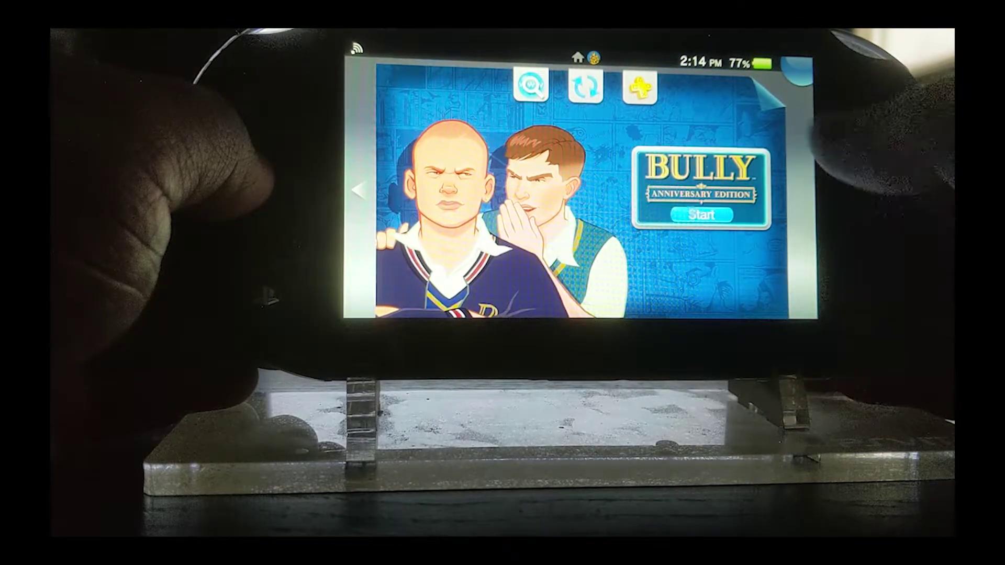
click(702, 214)
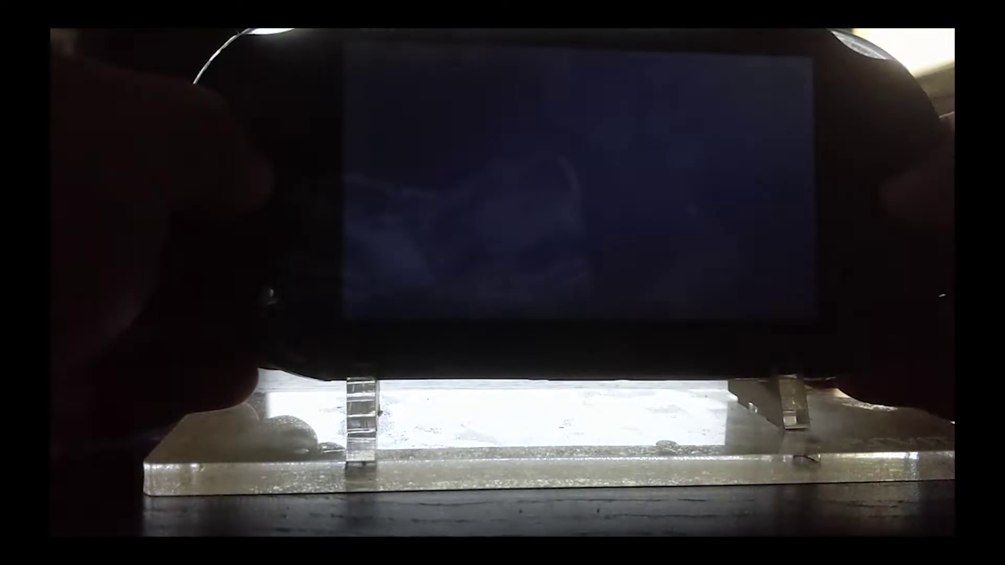